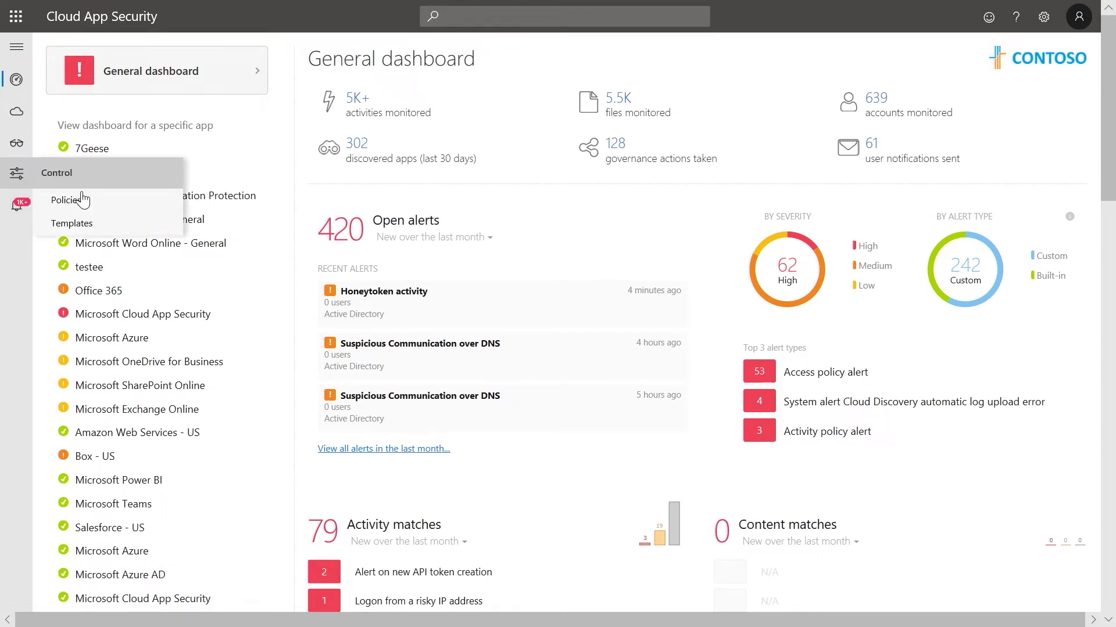
# Step: Start a new file policy from the Control > Policies list
pyautogui.click(66, 200)
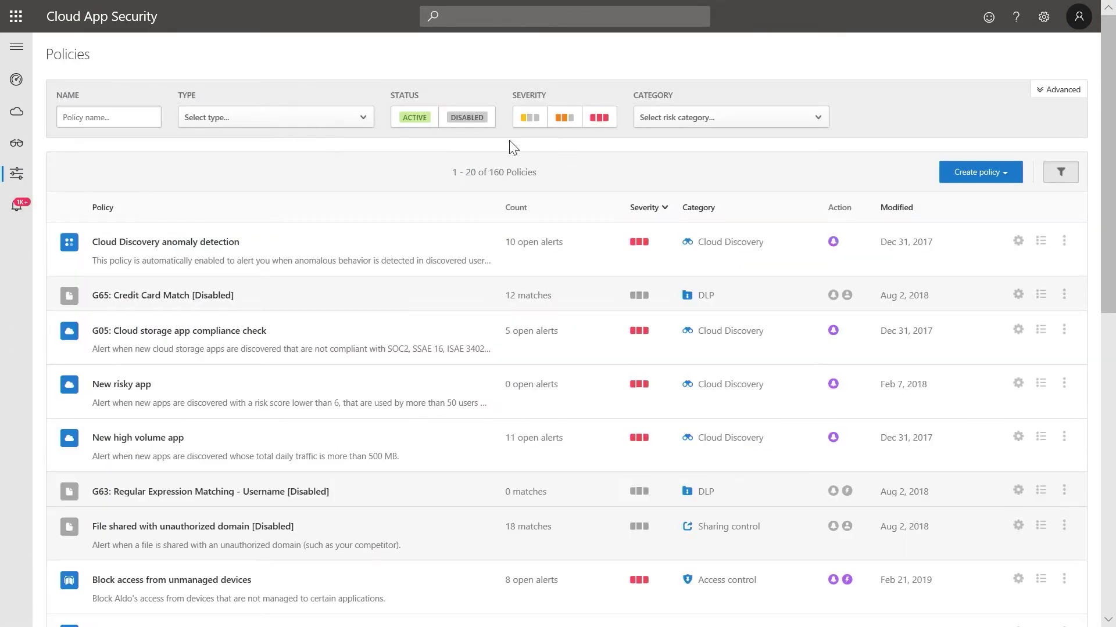
pyautogui.click(981, 172)
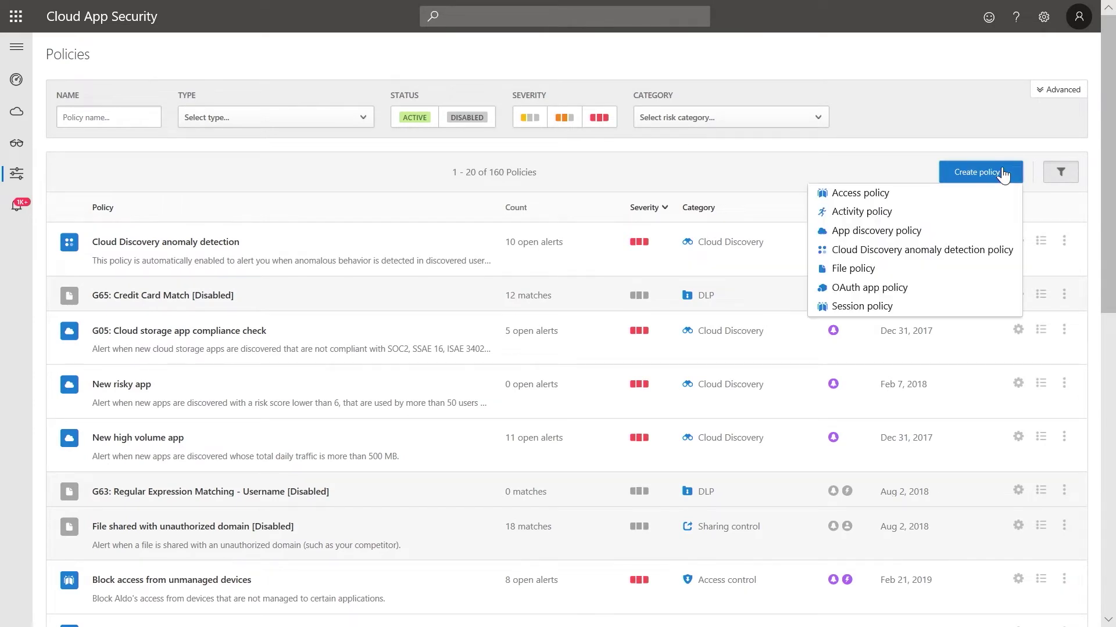
pyautogui.click(859, 268)
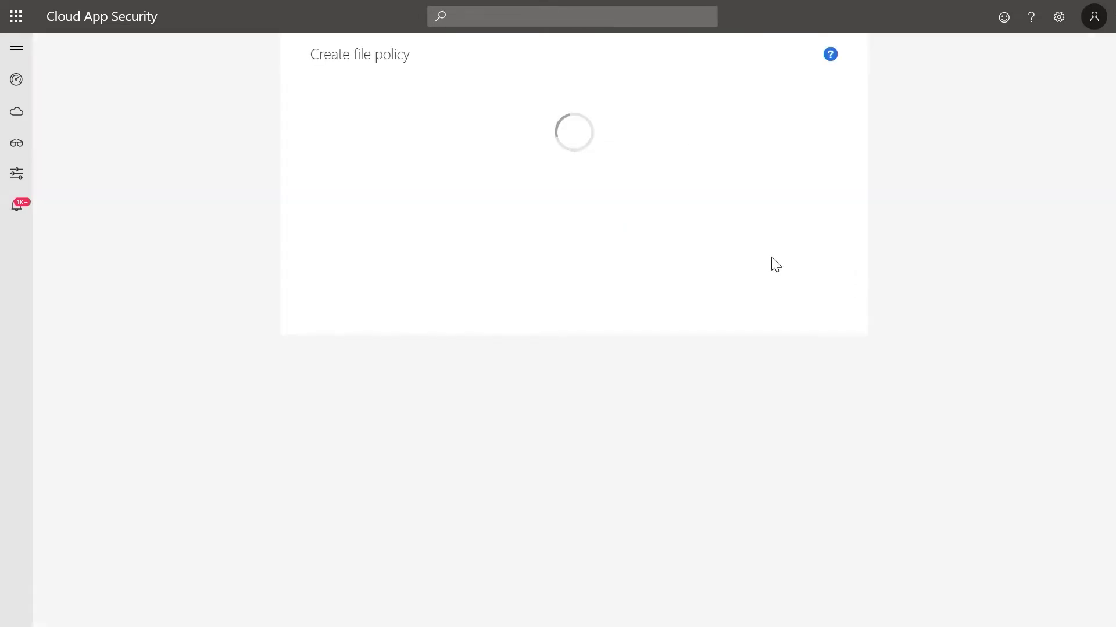
# Step: Name the policy 'Protect sensitive data stored in the cloud' and add an App equals Box filter
pyautogui.click(377, 154)
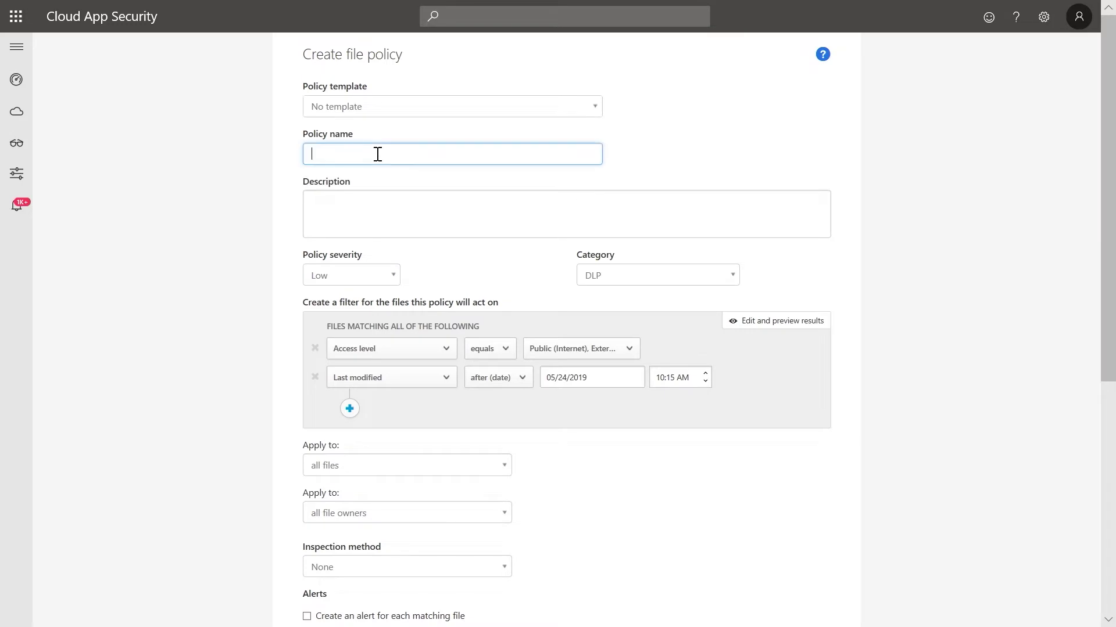
pyautogui.write('Protect sensitive data stored in the cloud')
pyautogui.click(367, 202)
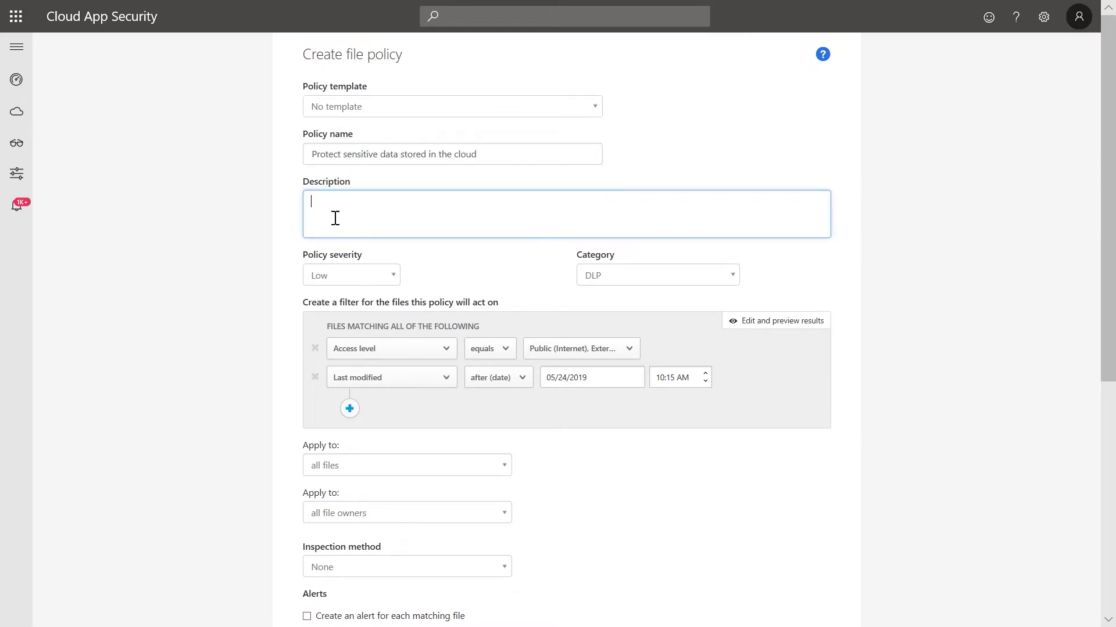
pyautogui.scroll(-4, 207, 313)
pyautogui.scroll(-4, 208, 313)
pyautogui.scroll(-1, 208, 313)
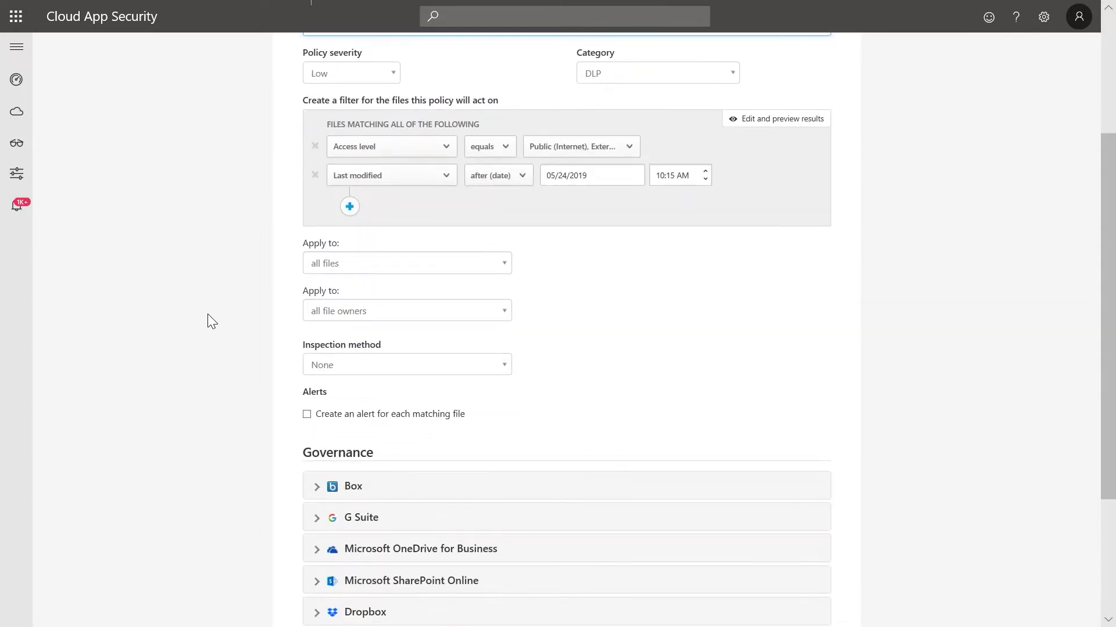
pyautogui.click(350, 207)
pyautogui.click(350, 209)
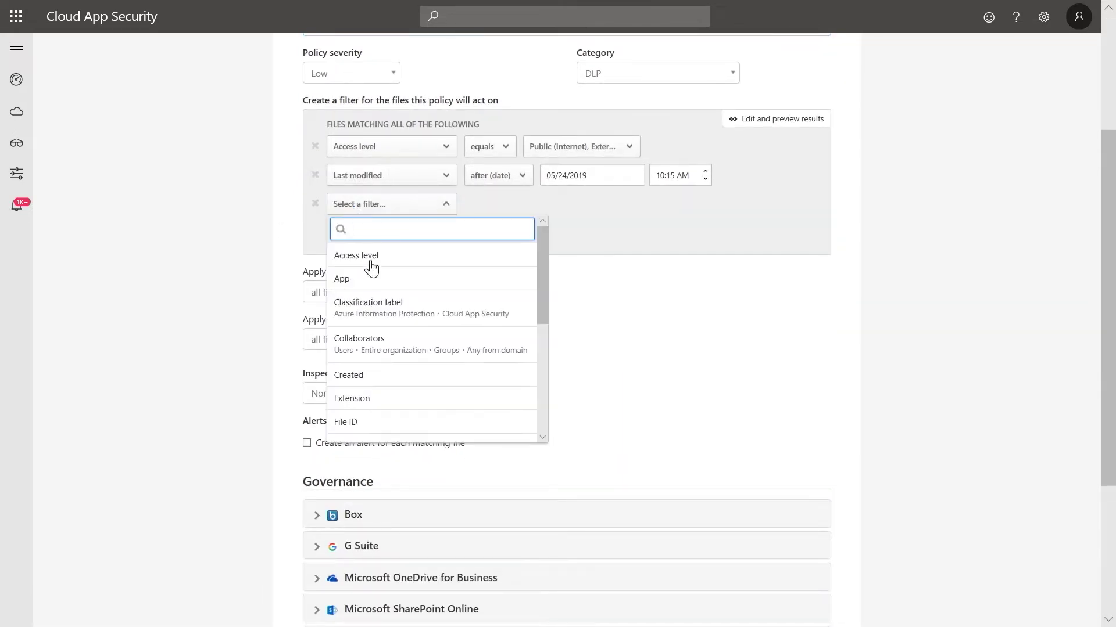
pyautogui.click(361, 276)
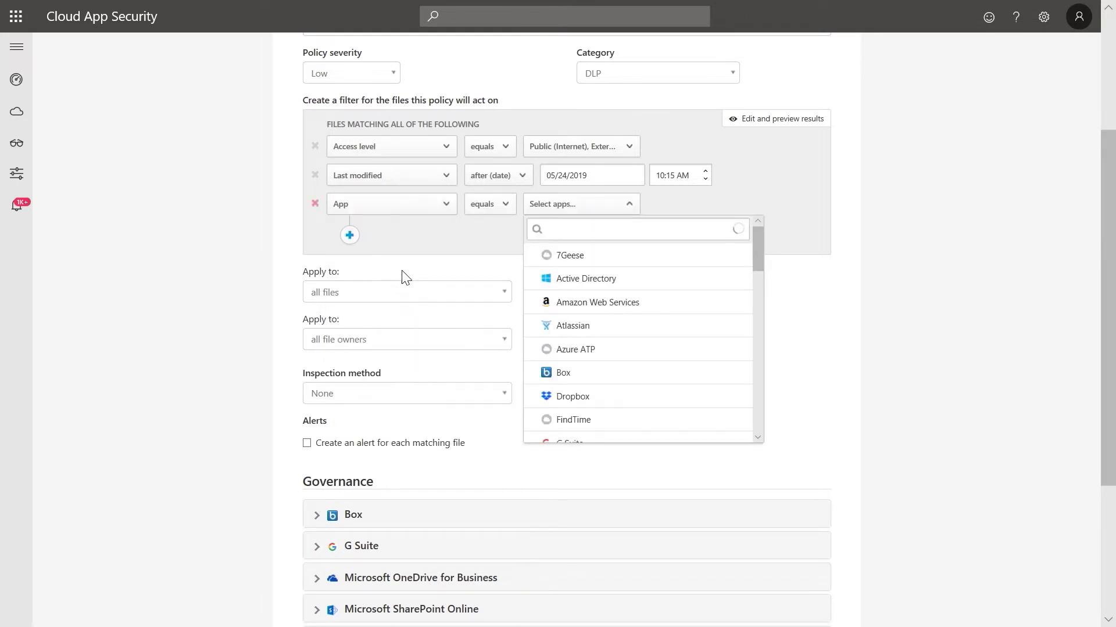
pyautogui.click(569, 377)
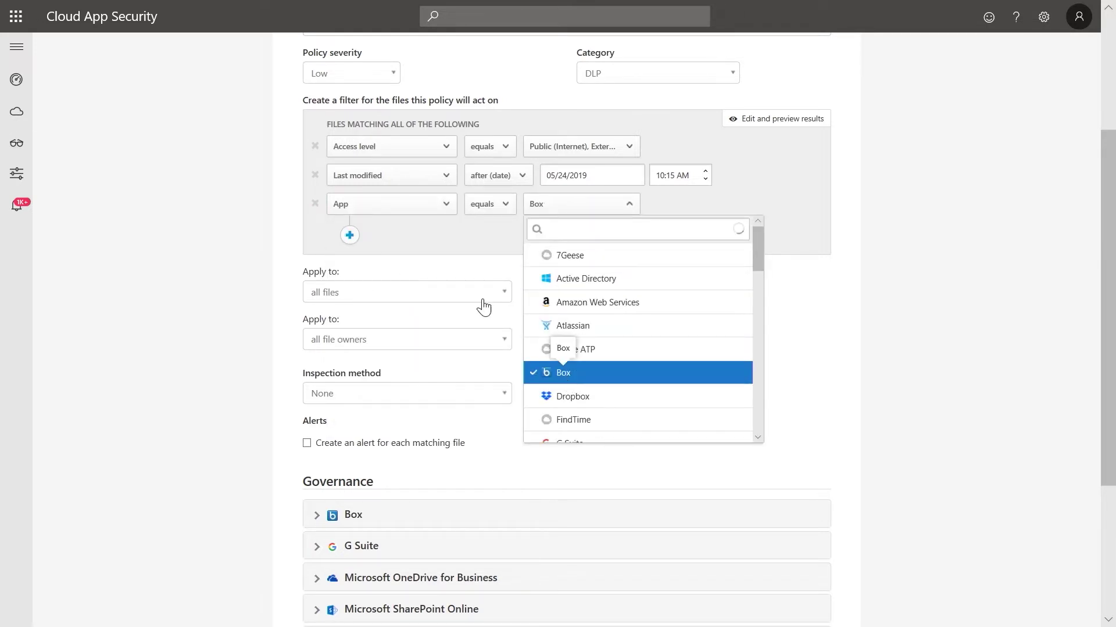
pyautogui.click(445, 259)
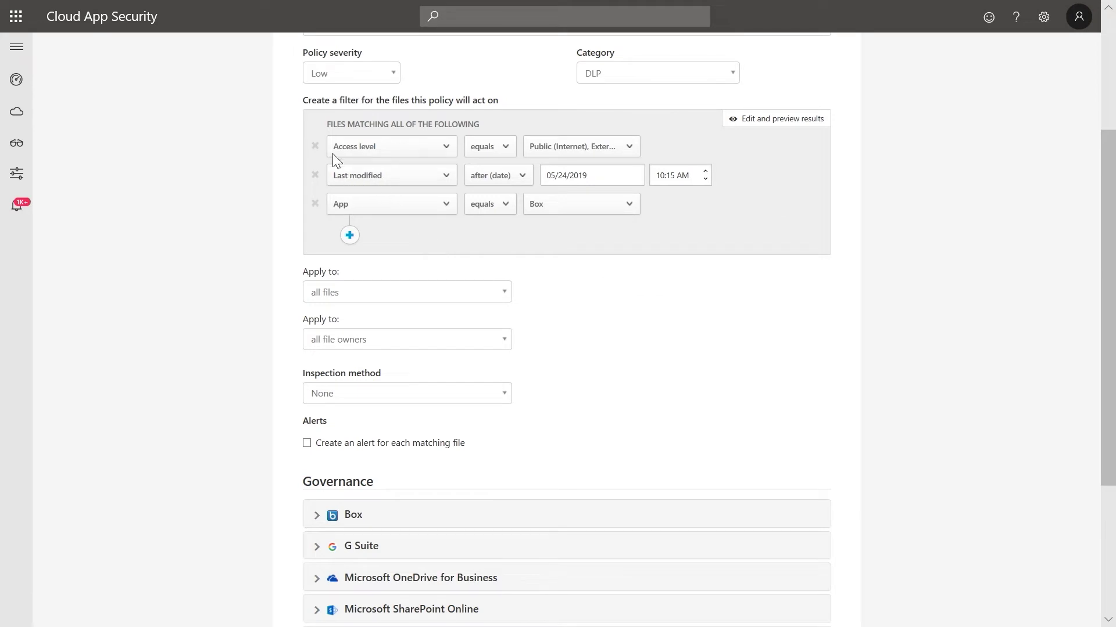
# Step: Open the filter-type list for another condition, then close it without adding one
pyautogui.click(350, 236)
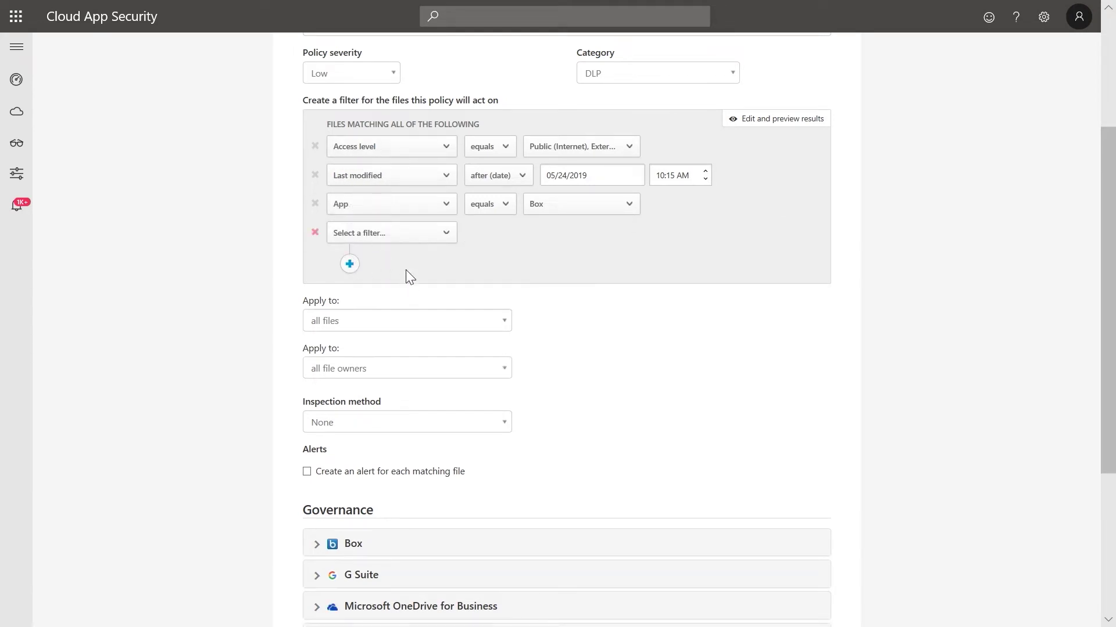
pyautogui.click(391, 233)
pyautogui.scroll(-2, 409, 305)
pyautogui.scroll(-3, 416, 327)
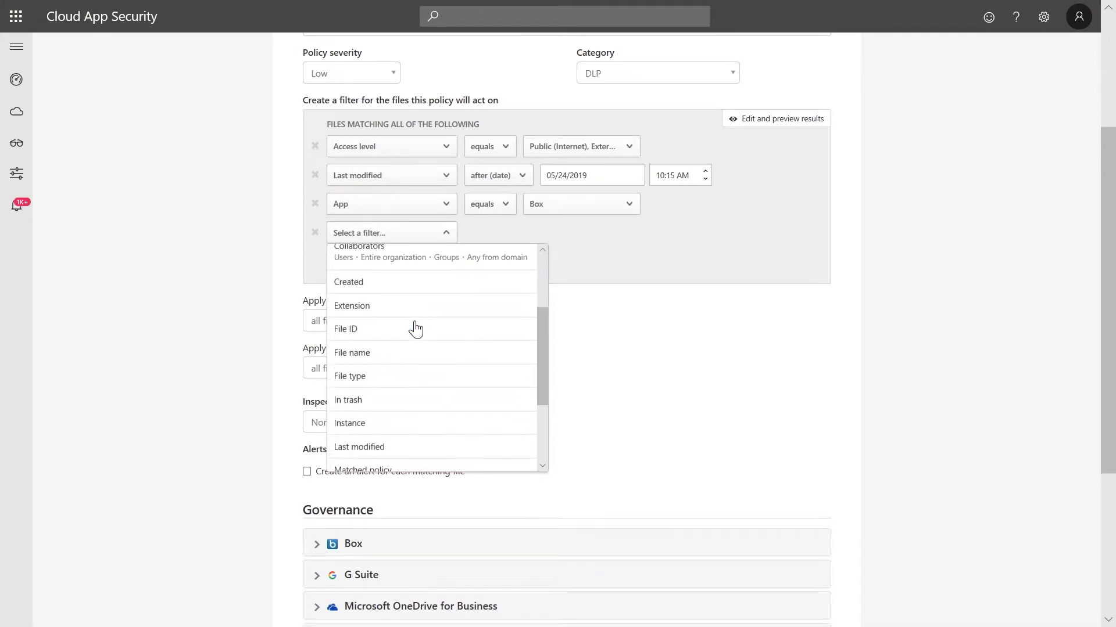
pyautogui.scroll(-3, 410, 323)
pyautogui.scroll(-3, 375, 314)
pyautogui.click(257, 254)
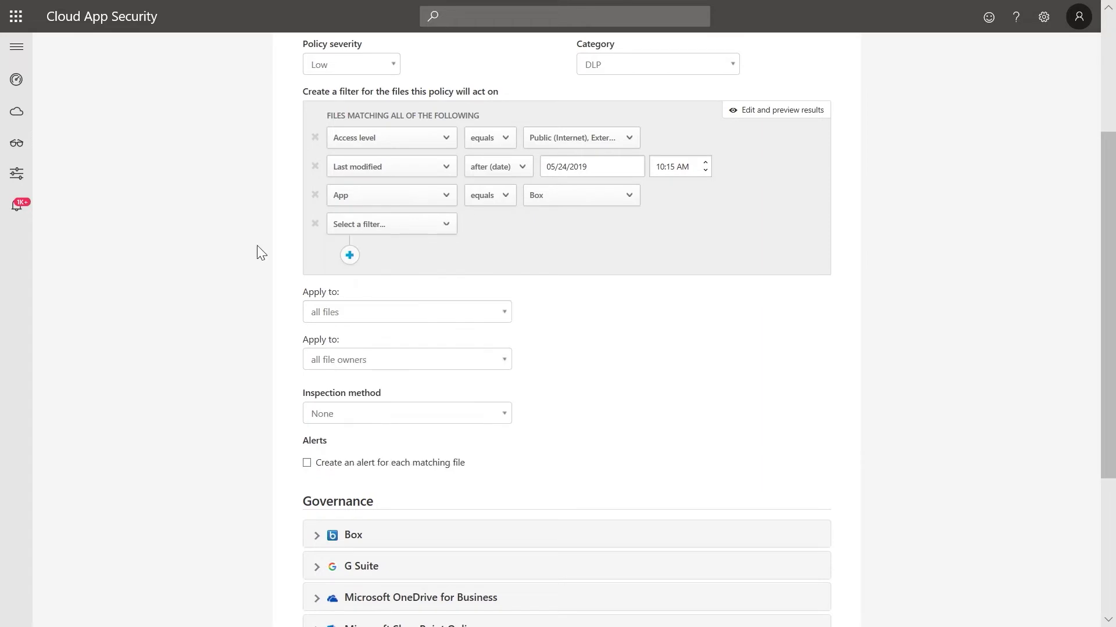
pyautogui.scroll(-2, 258, 254)
pyautogui.scroll(-2, 258, 254)
pyautogui.scroll(-1, 257, 254)
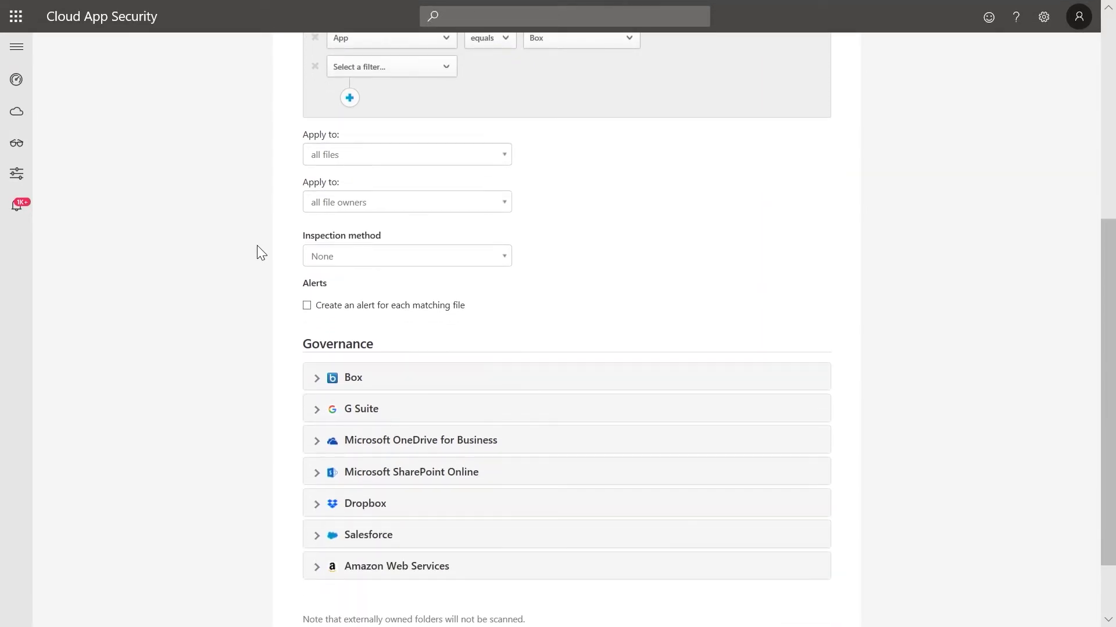
pyautogui.scroll(-1, 256, 254)
# Step: Set the policy to cover selected folders, then cancel the folder picker without choosing any
pyautogui.click(362, 135)
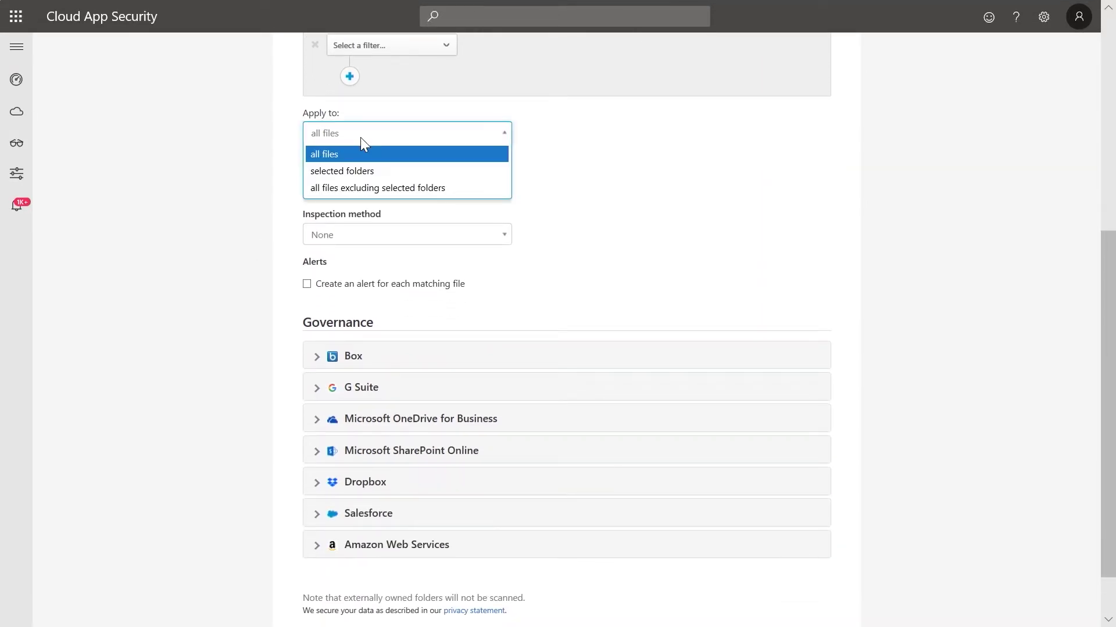
pyautogui.click(357, 164)
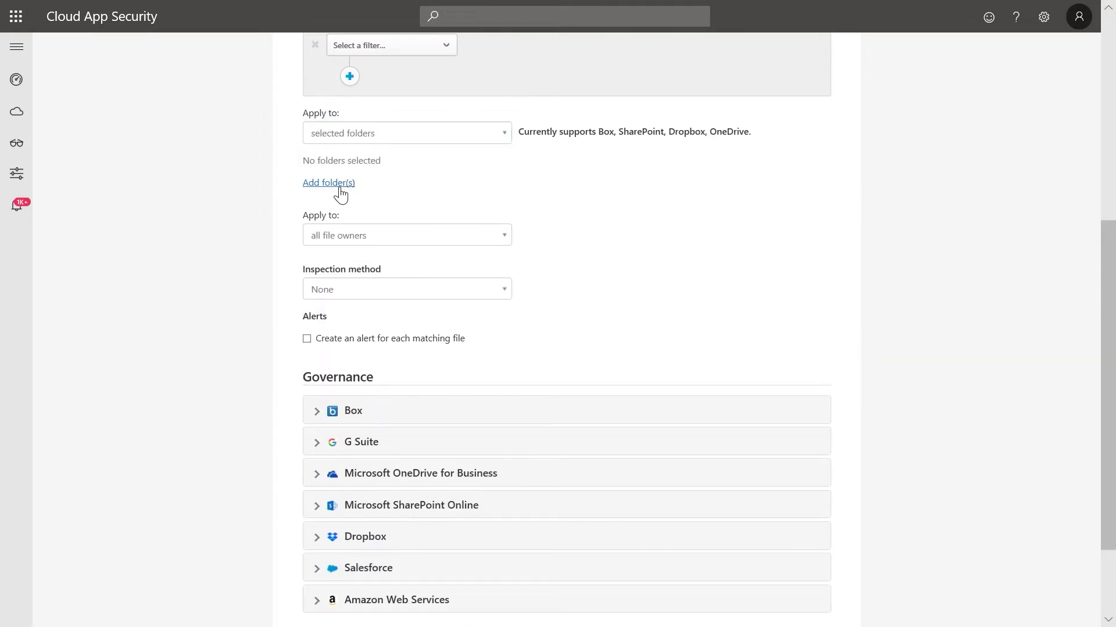
pyautogui.click(327, 182)
pyautogui.scroll(-1, 219, 319)
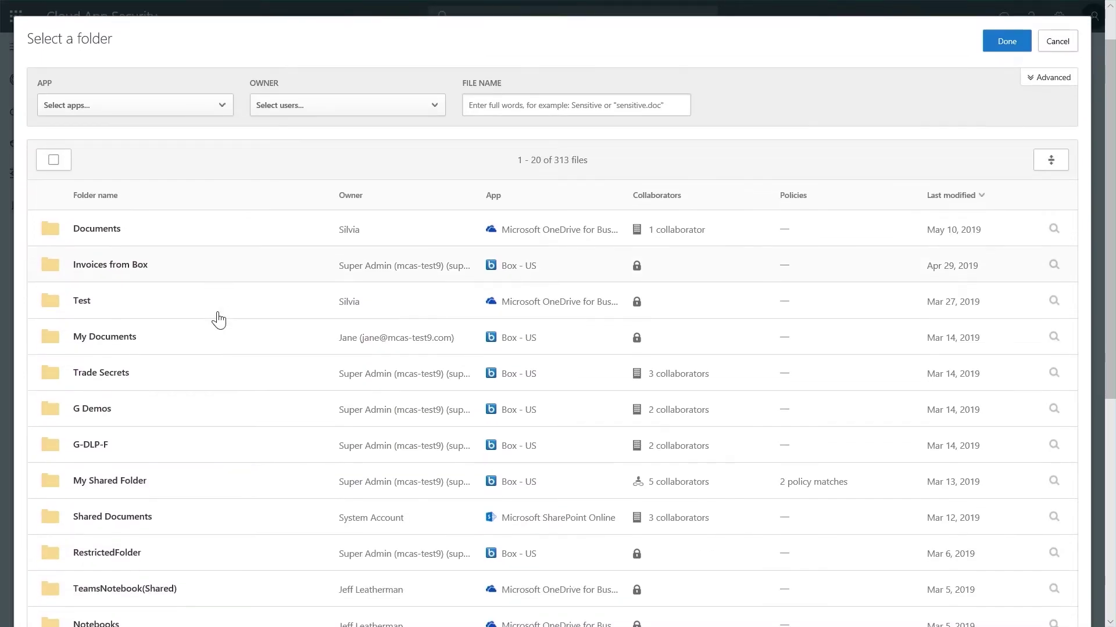
pyautogui.scroll(-1, 218, 318)
pyautogui.scroll(-2, 219, 318)
pyautogui.scroll(5, 219, 318)
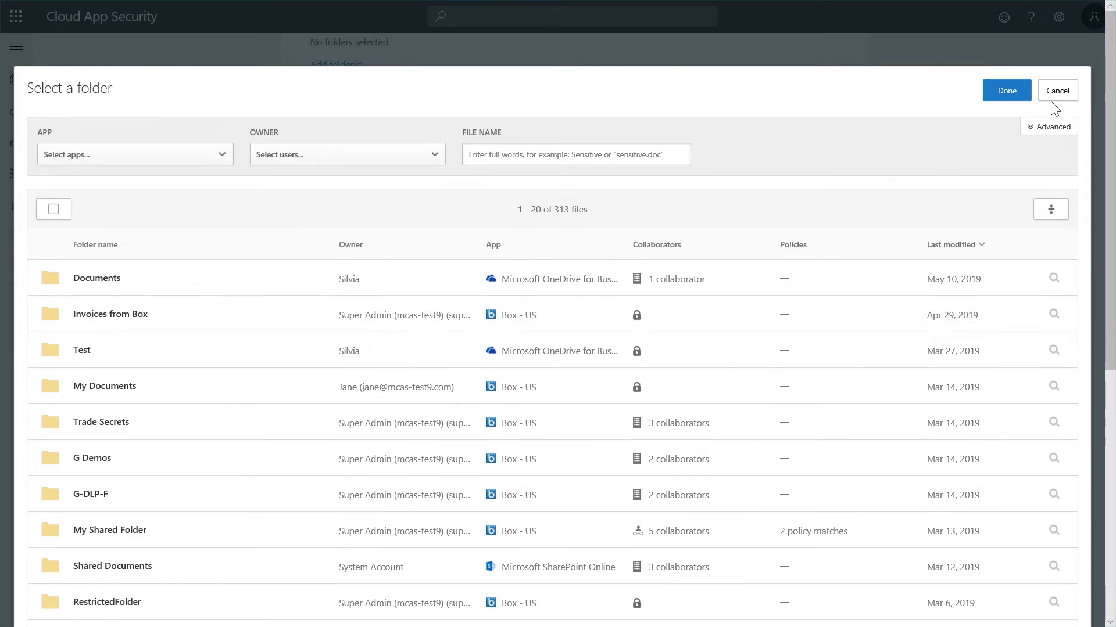
pyautogui.click(1057, 99)
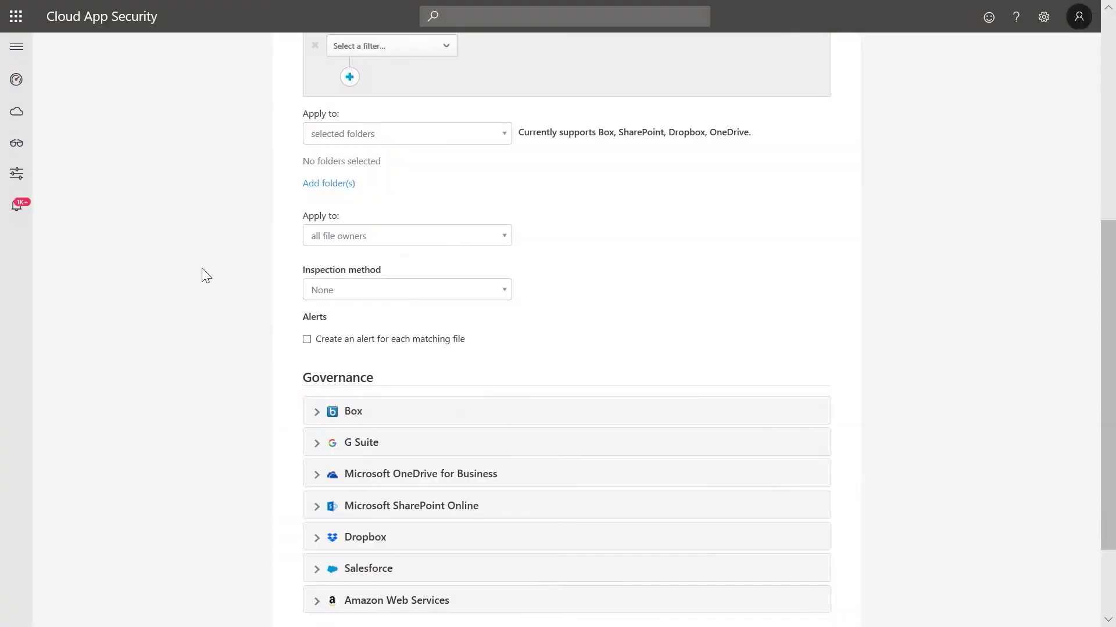
# Step: Set the inspection method to Data Classification Service and show the inspection types
pyautogui.click(347, 291)
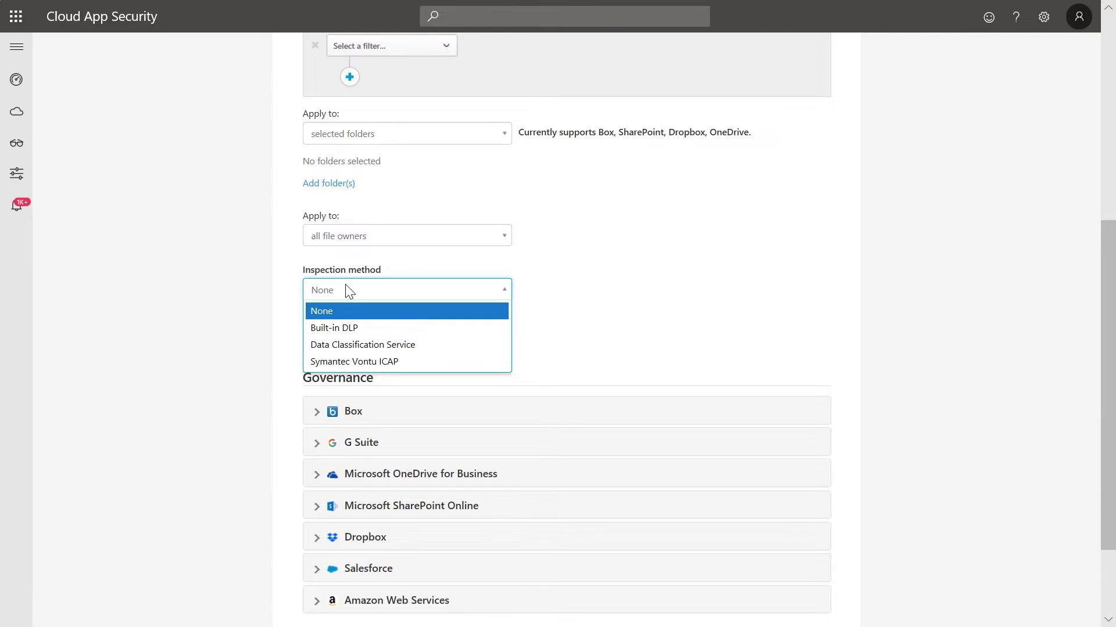
pyautogui.click(340, 345)
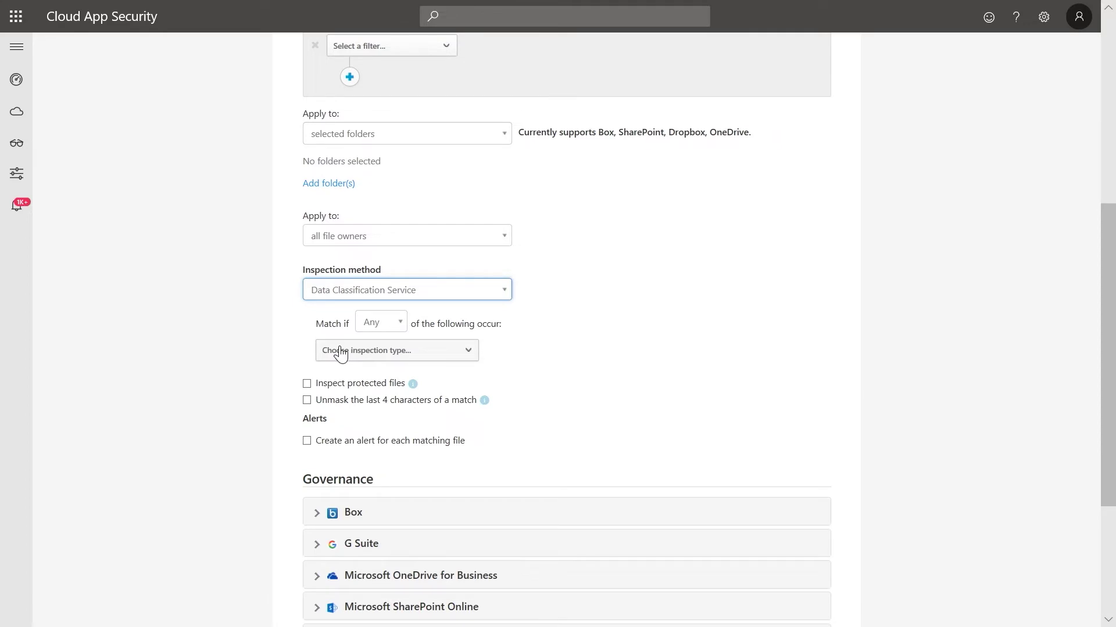
pyautogui.scroll(-3, 341, 353)
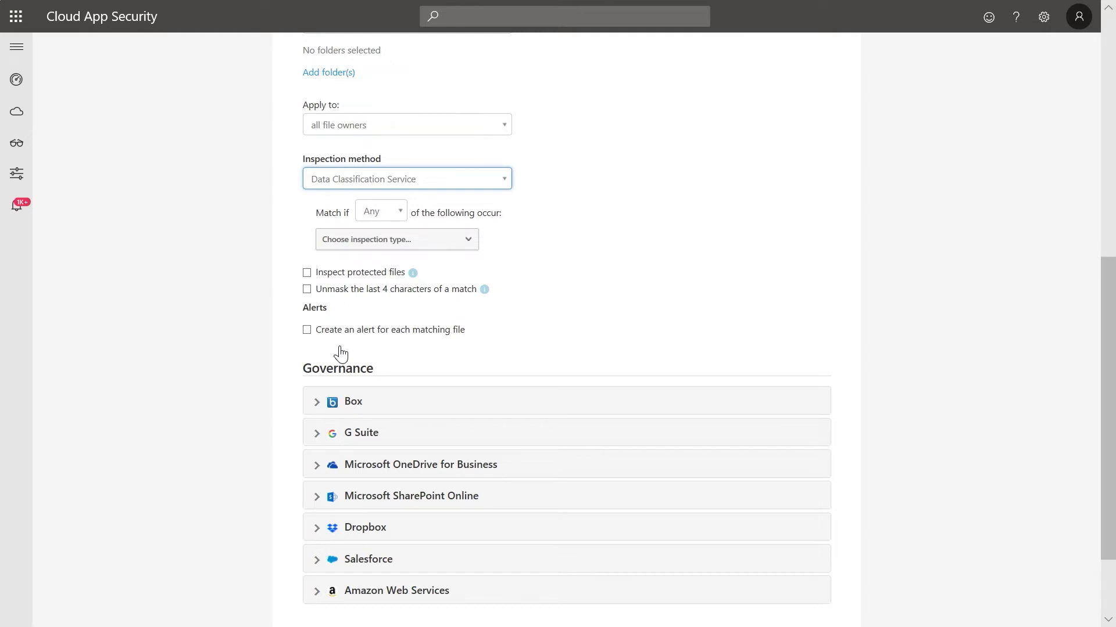
pyautogui.click(379, 240)
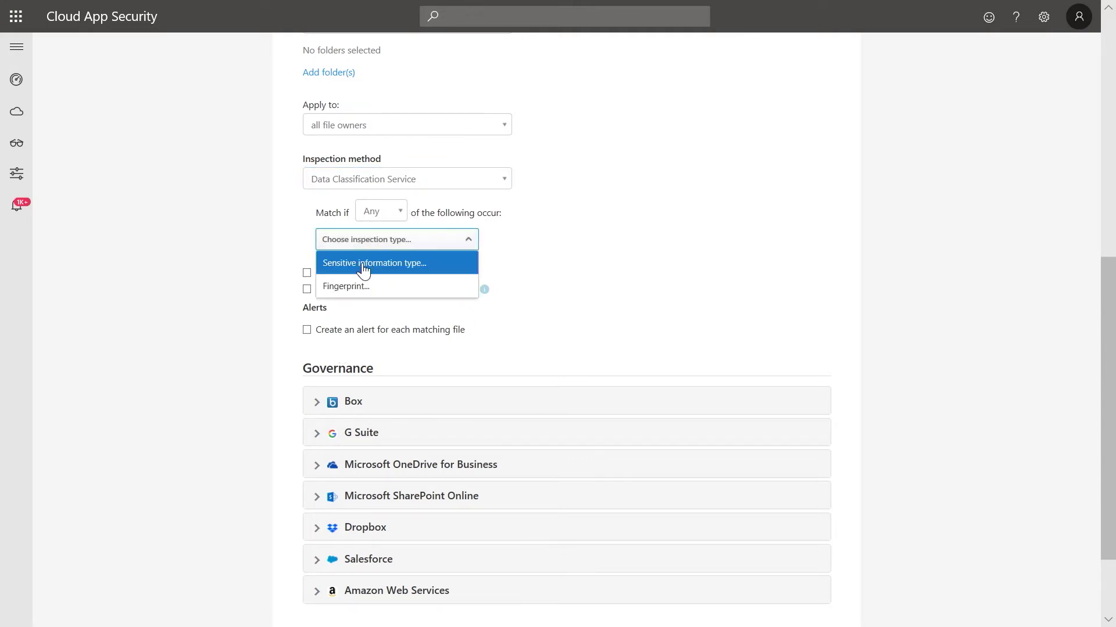
# Step: Select all 15 FINANCIAL sensitive information types, including ABA Routing Number and Credit Card Number
pyautogui.click(363, 263)
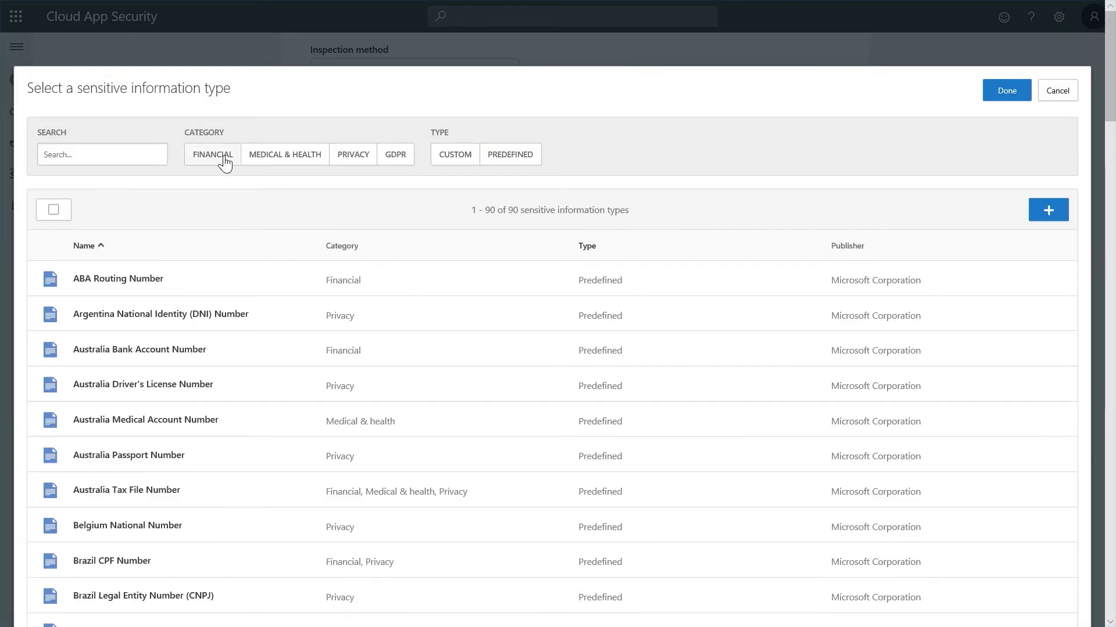
pyautogui.click(225, 159)
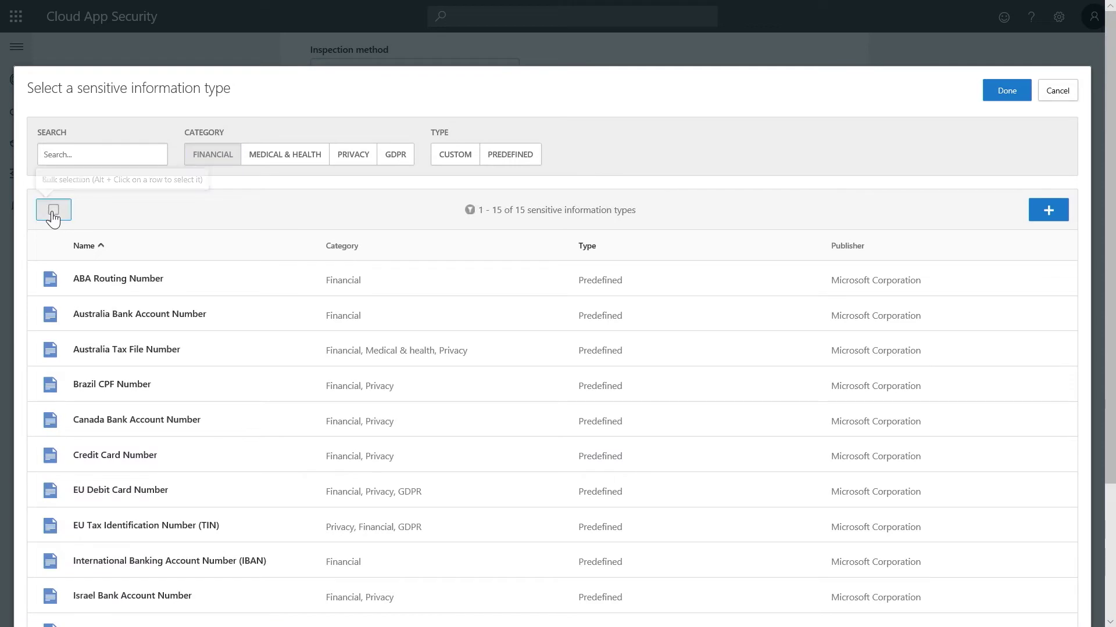
pyautogui.click(53, 213)
pyautogui.click(61, 228)
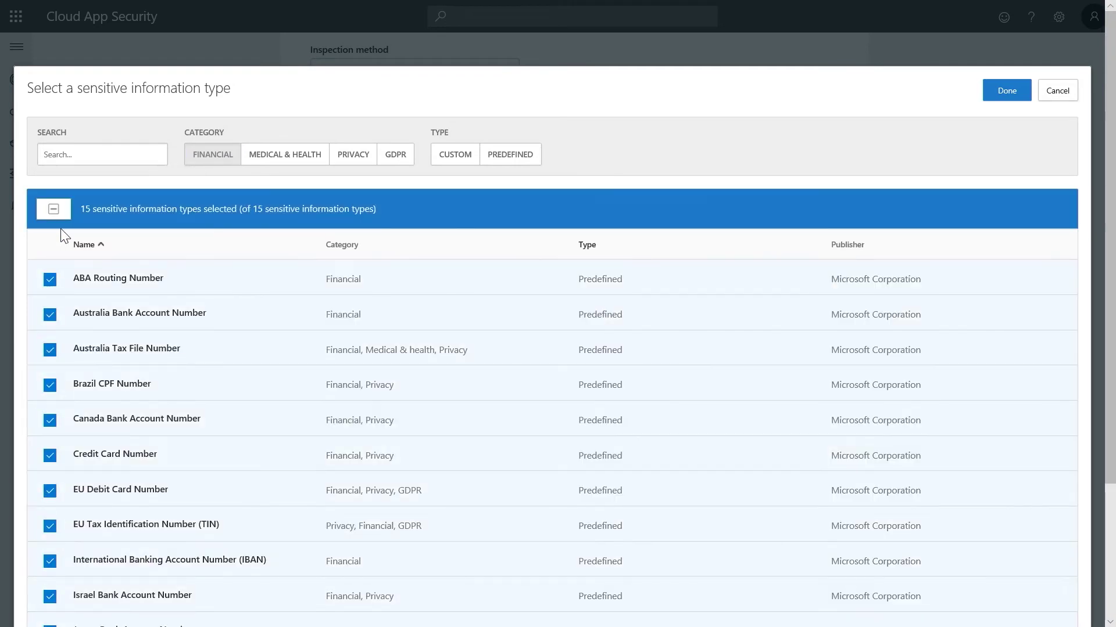
pyautogui.click(1001, 88)
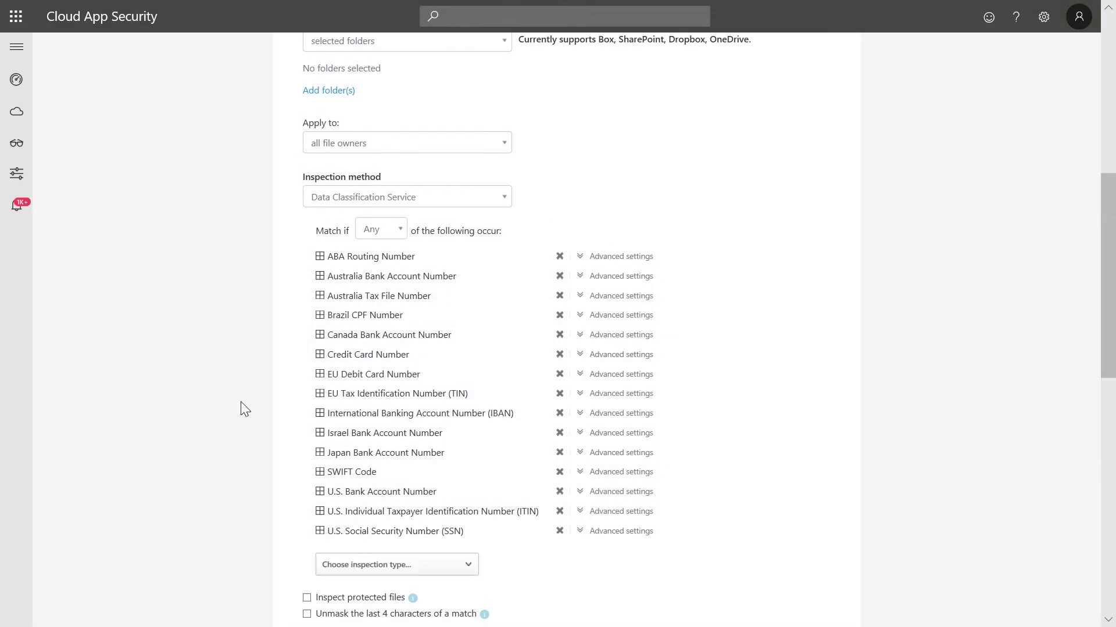
pyautogui.scroll(-3, 241, 402)
pyautogui.scroll(-3, 241, 402)
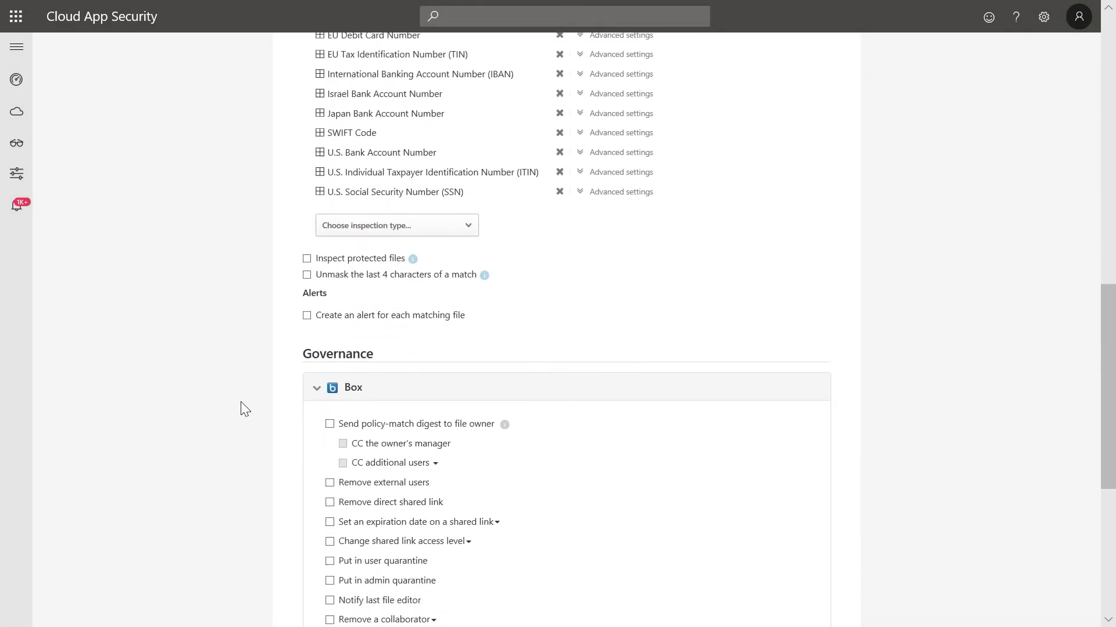
pyautogui.scroll(-2, 241, 402)
pyautogui.scroll(-2, 240, 403)
pyautogui.scroll(-2, 241, 402)
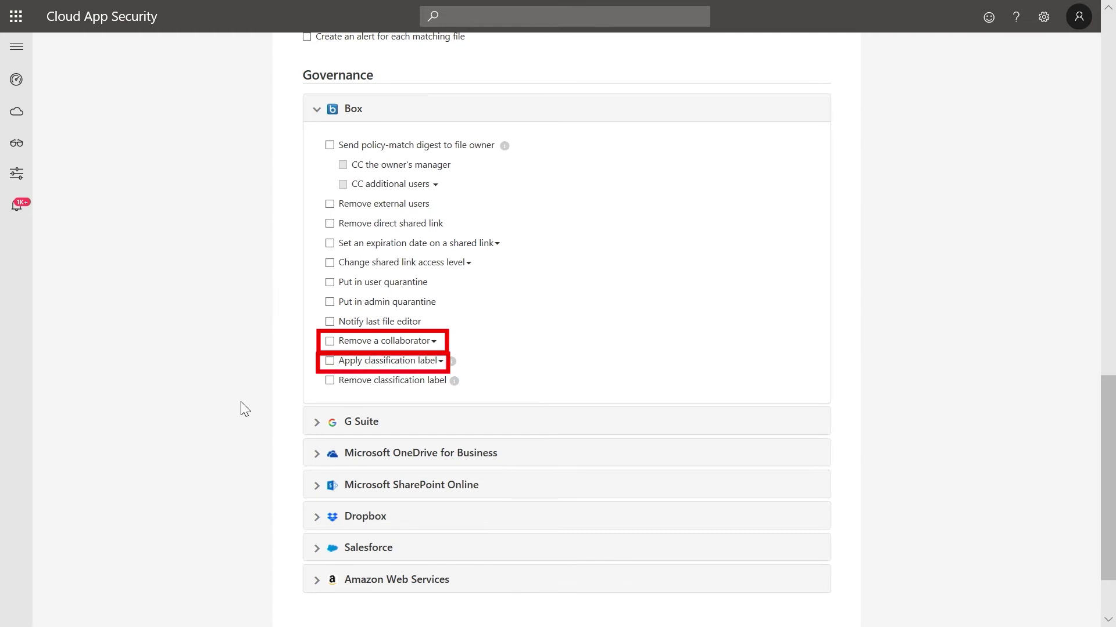
# Step: Apply the 'Confidential view only' label in Box governance, create the policy, and return to the dashboard
pyautogui.click(329, 361)
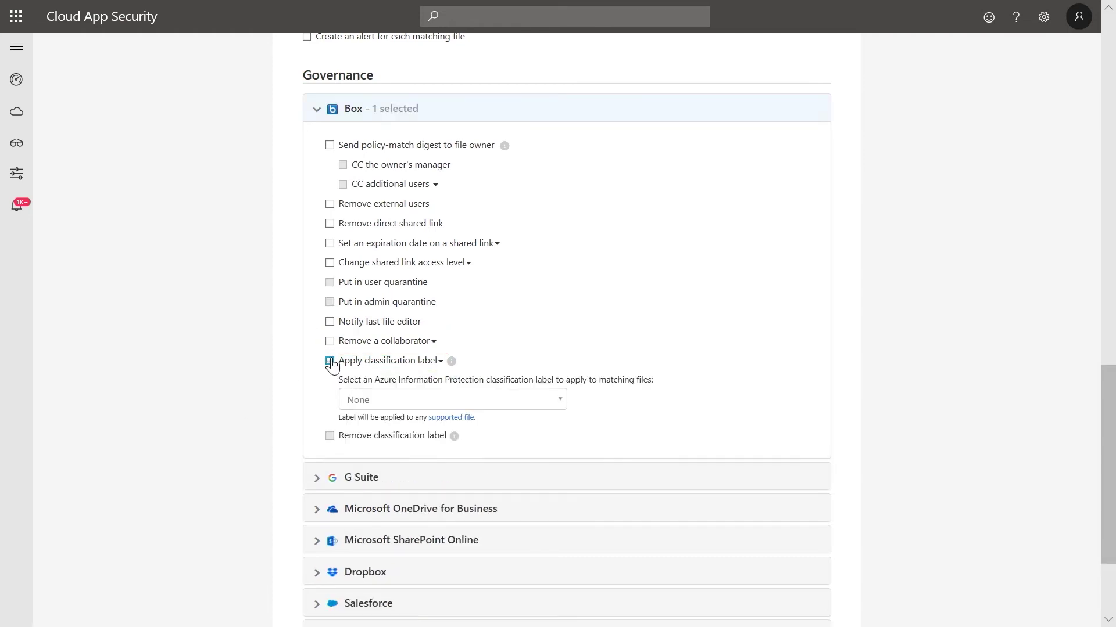
pyautogui.click(426, 401)
pyautogui.scroll(-3, 425, 462)
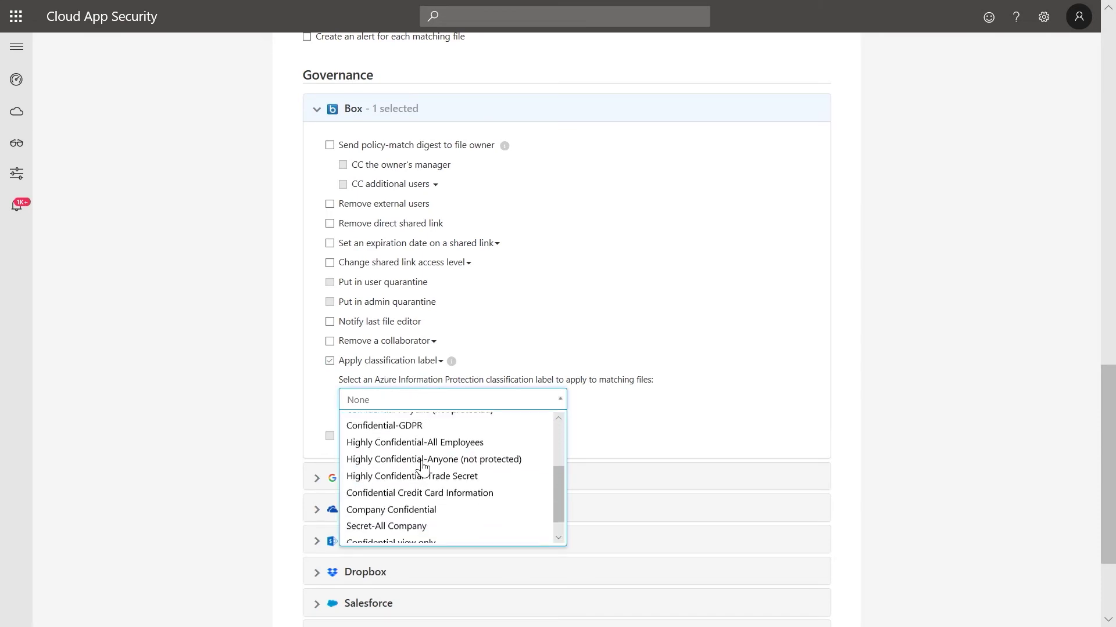
pyautogui.scroll(-2, 425, 466)
pyautogui.click(391, 502)
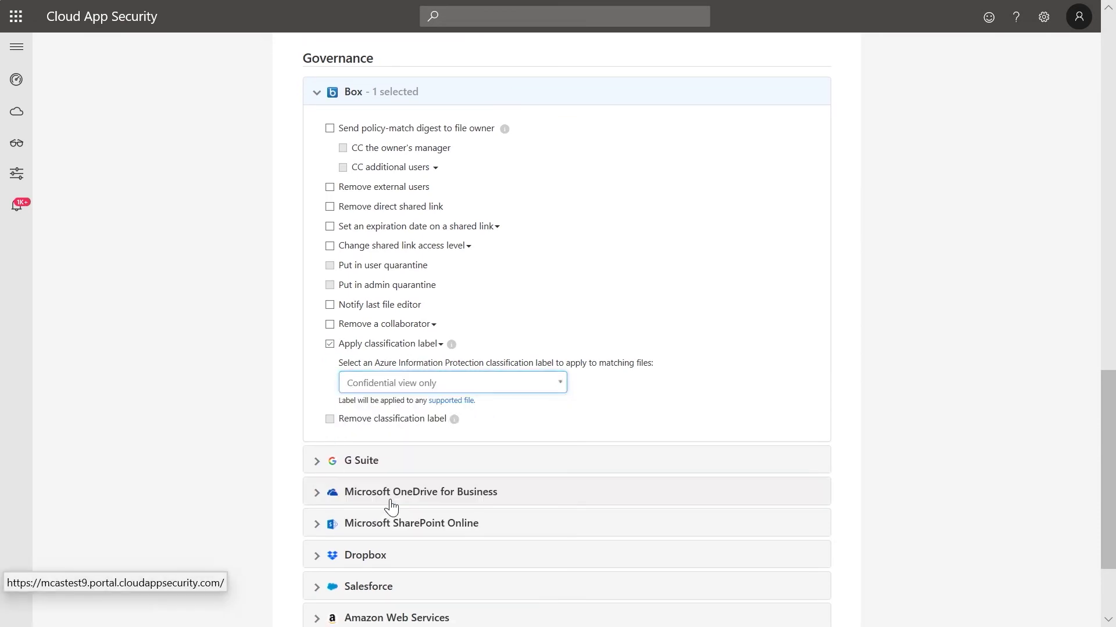
pyautogui.scroll(-3, 258, 443)
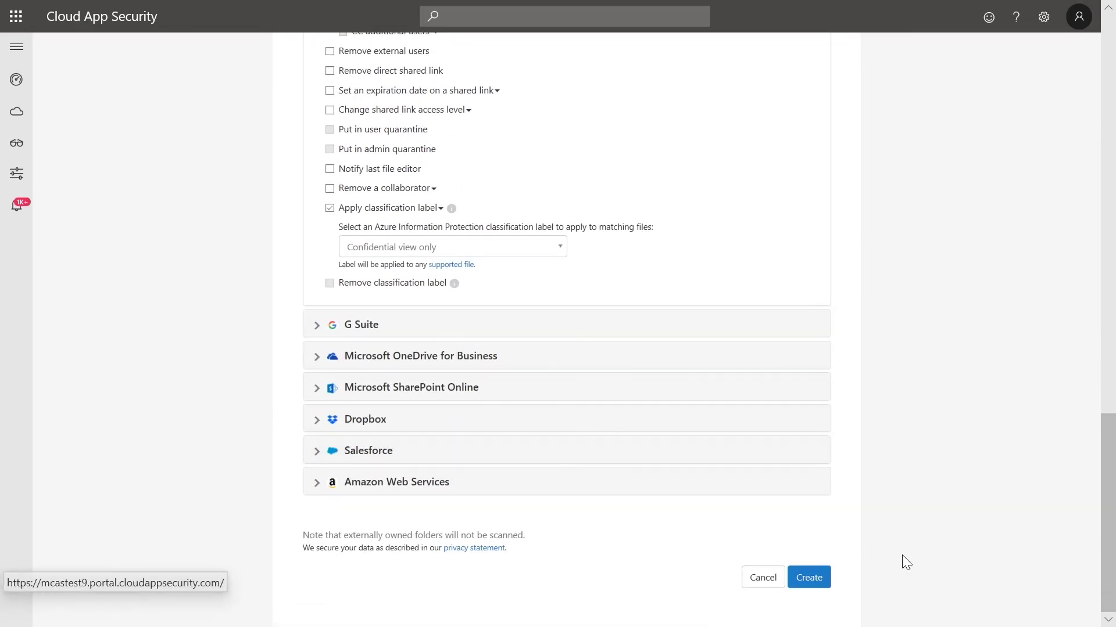
pyautogui.click(806, 577)
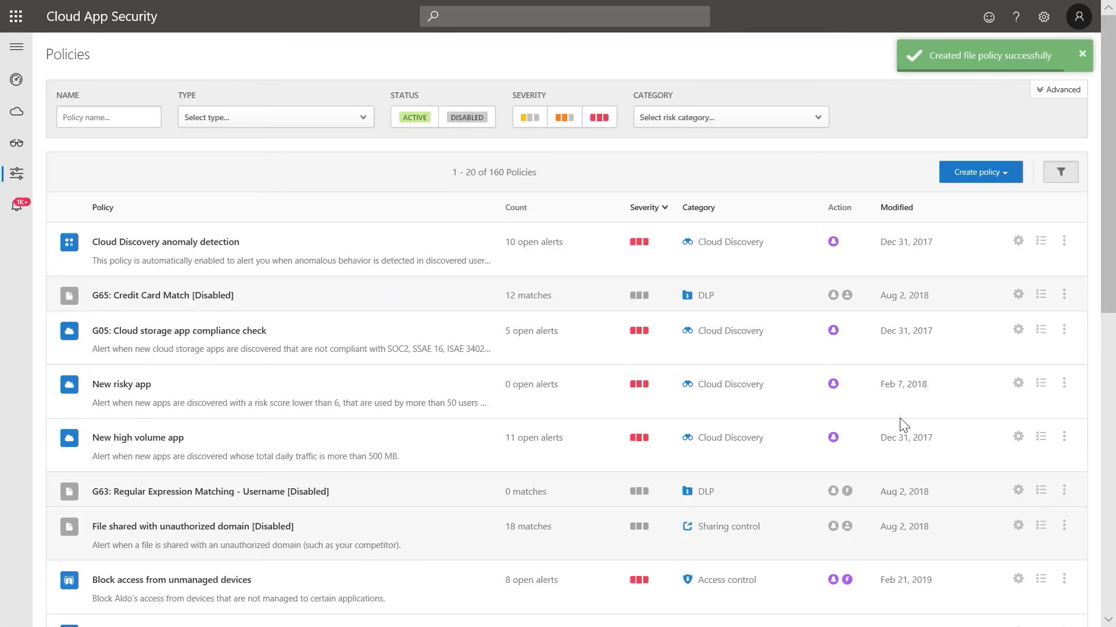
pyautogui.click(16, 79)
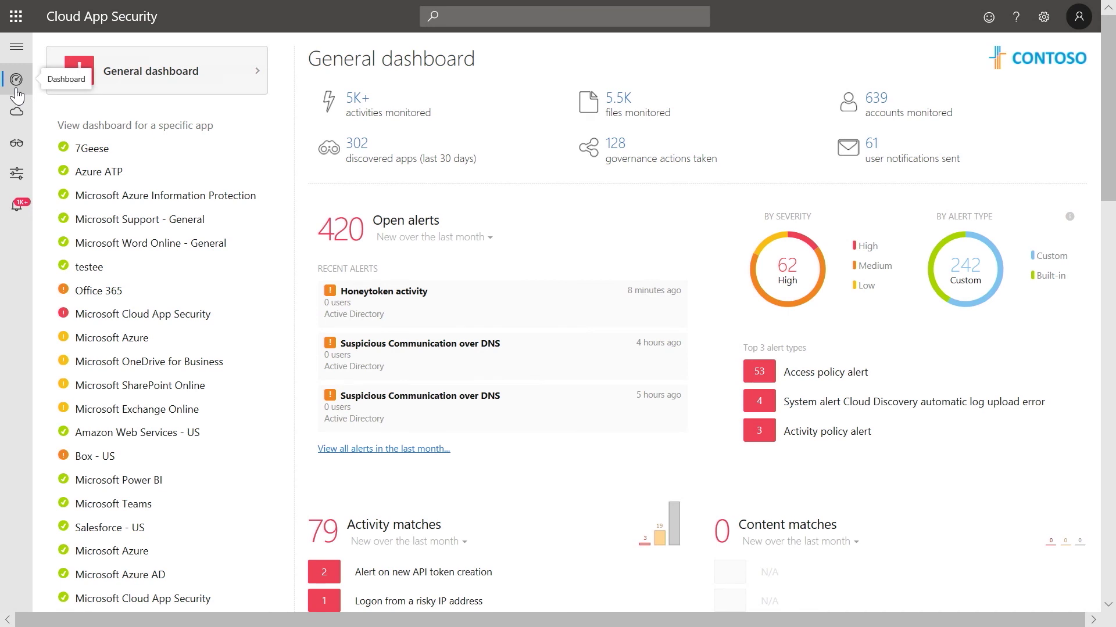